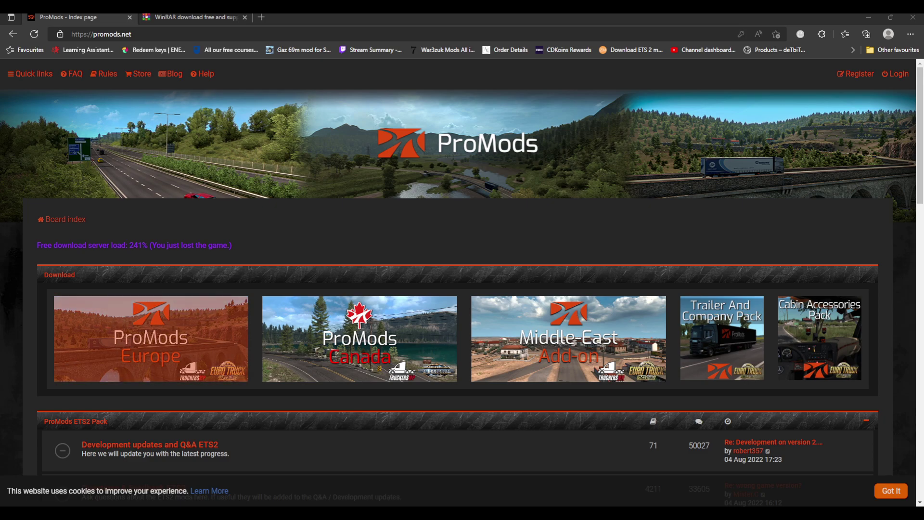
- Open the ProMods Europe installation page and follow it to the def file generator
left_click(165, 335)
left_click(356, 302)
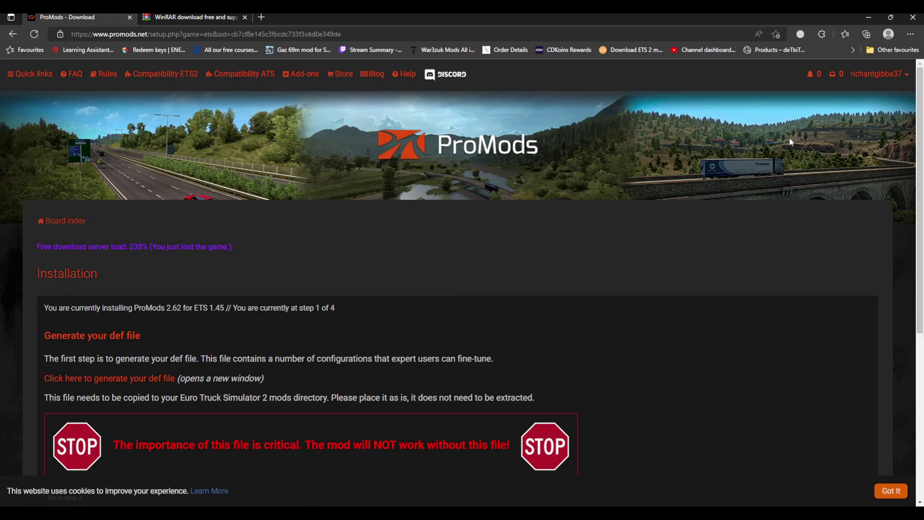
scroll(260, 276, "down", 1)
scroll(278, 283, "up", 1)
scroll(281, 282, "down", 1)
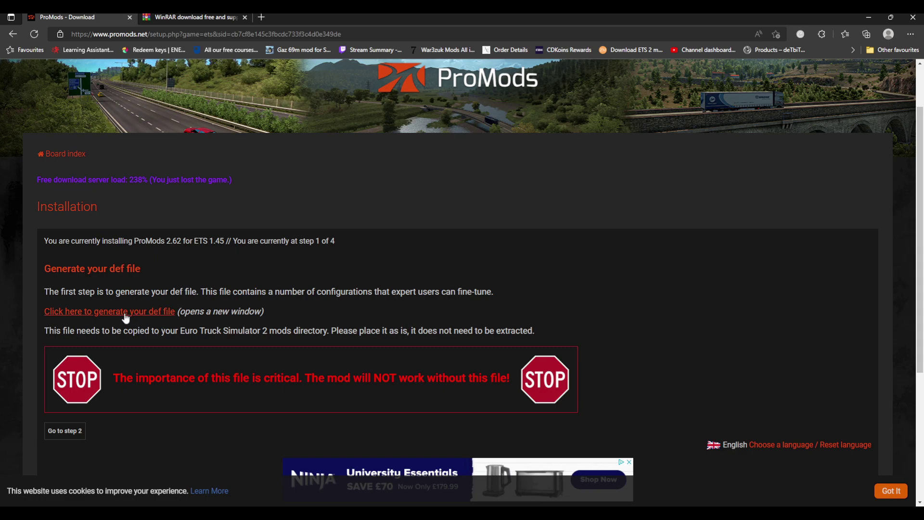
left_click(138, 313)
- Set the damage level in the Euro Truck Simulator 2 definitions to Double damage
scroll(271, 298, "down", 3)
scroll(363, 258, "up", 2)
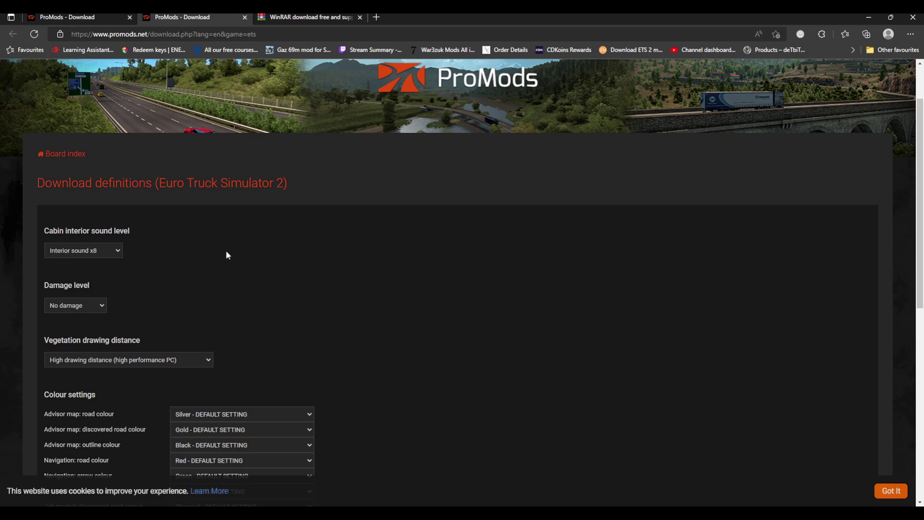
scroll(266, 256, "down", 2)
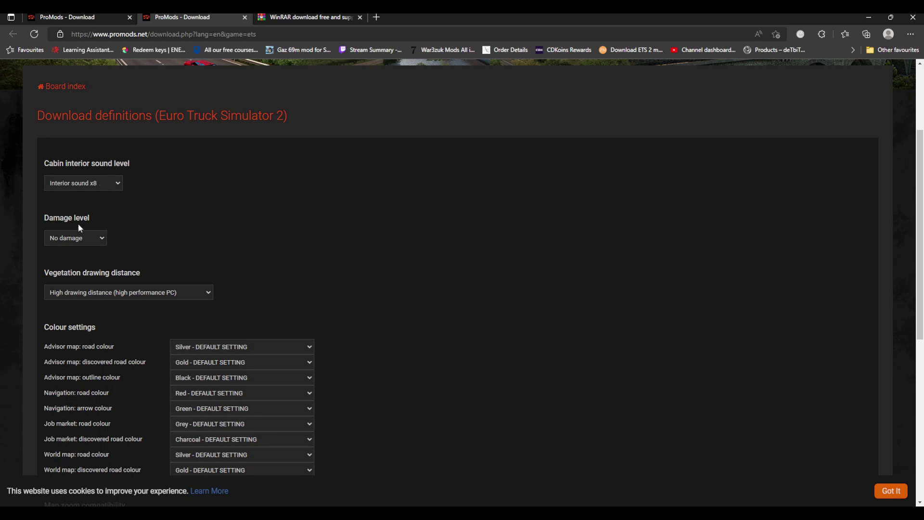
left_click(68, 254)
left_click(84, 269)
scroll(77, 221, "down", 3)
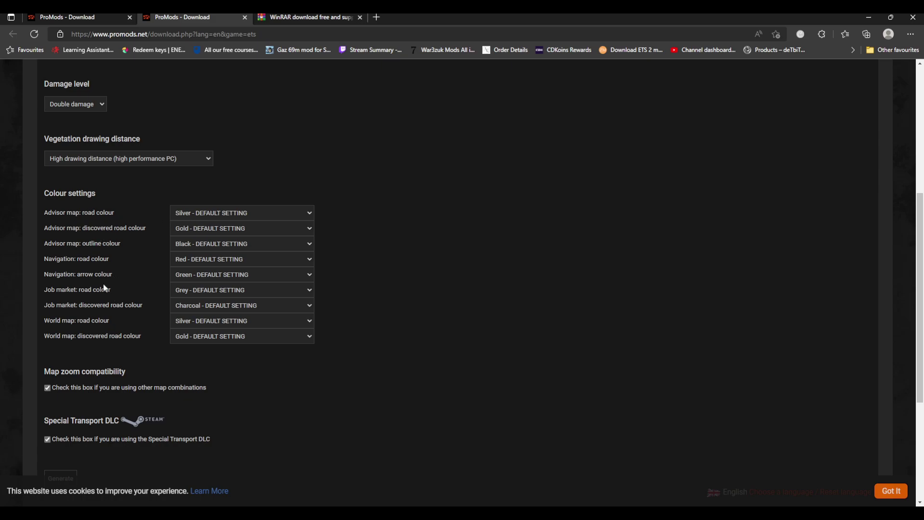
- Review the colour, map zoom and Special Transport DLC settings, and generate the def file
scroll(110, 353, "down", 2)
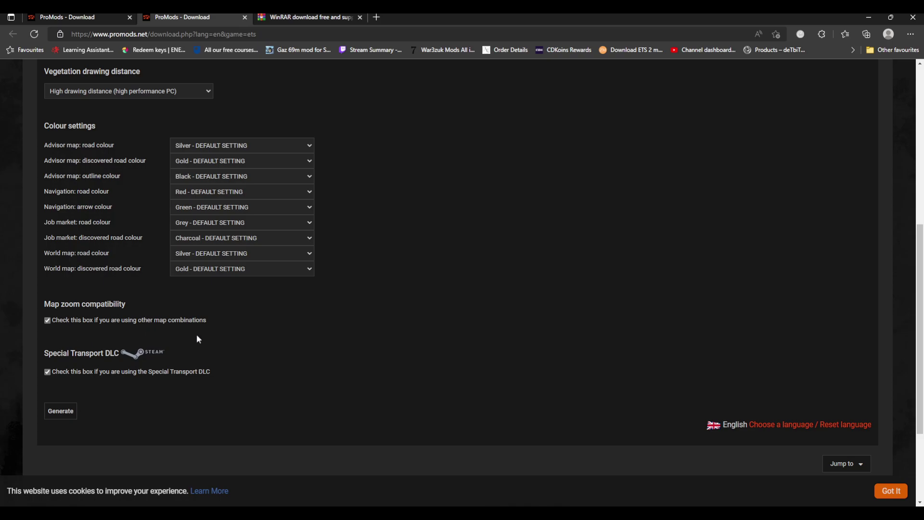
scroll(193, 340, "down", 4)
scroll(96, 252, "up", 2)
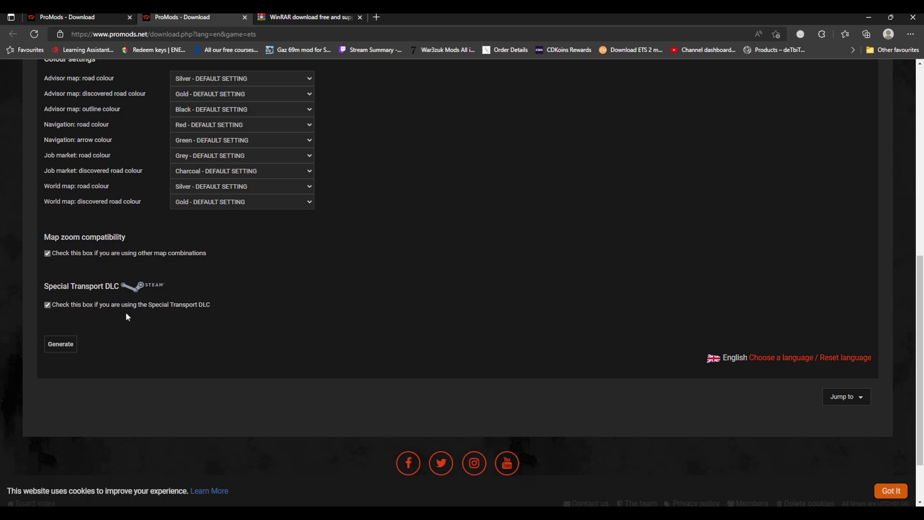
left_click(70, 344)
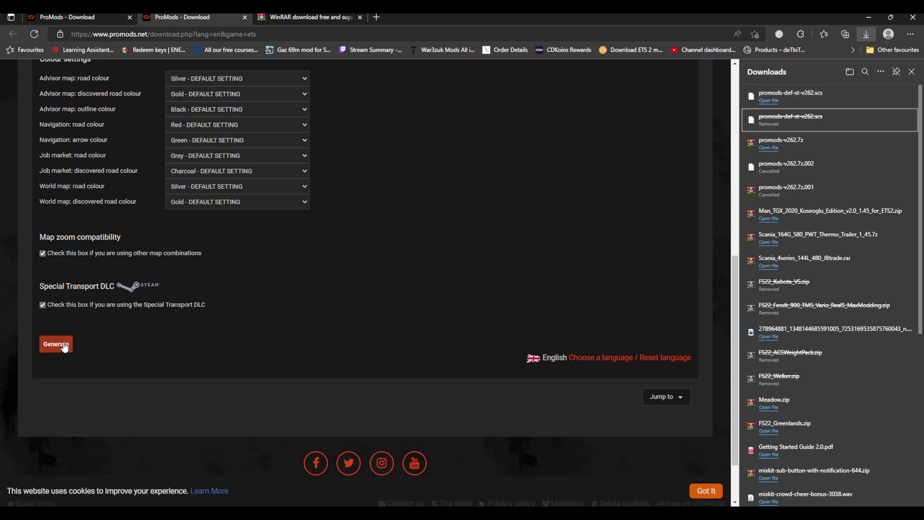
- Return to the ProMods installation page, close the downloads list and proceed to step 2
scroll(250, 178, "up", 4)
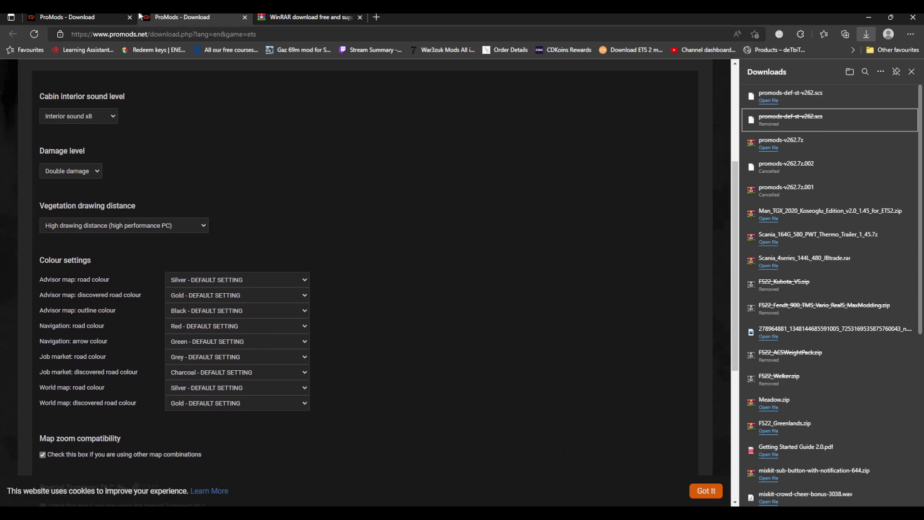
left_click(122, 19)
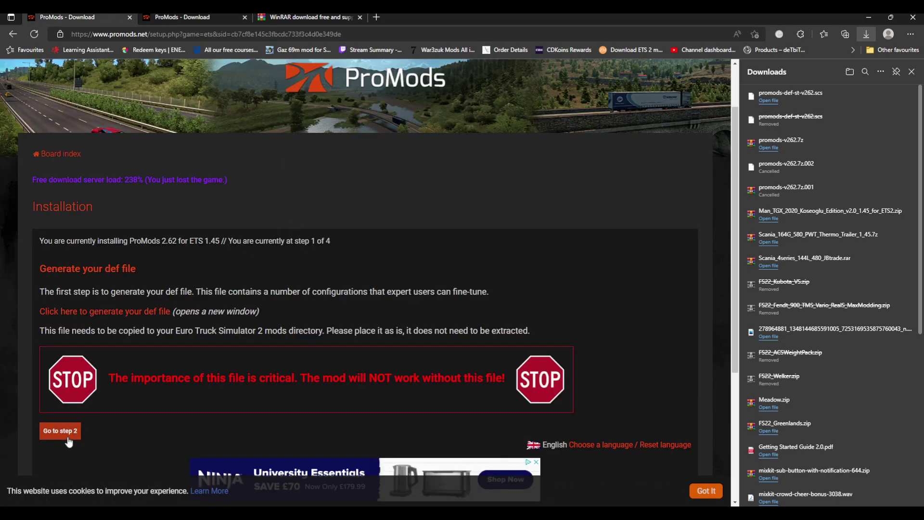
scroll(86, 419, "down", 2)
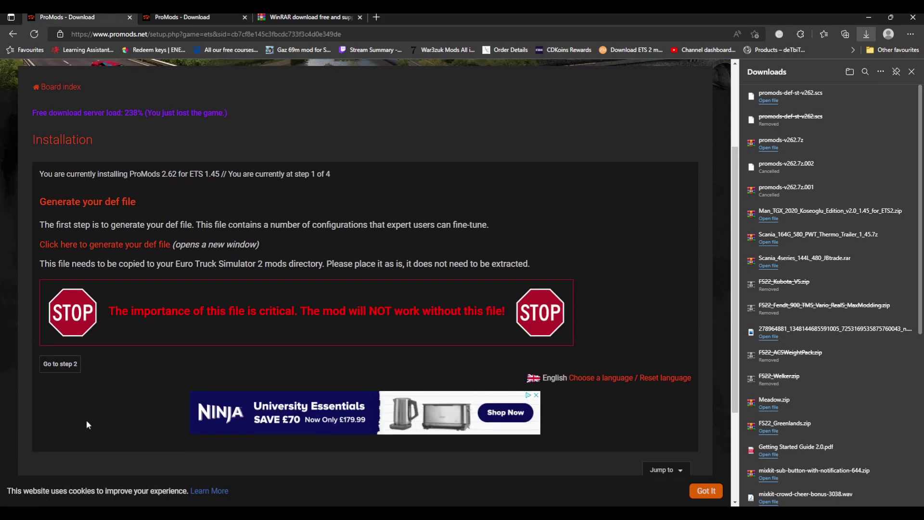
left_click(912, 72)
left_click(63, 363)
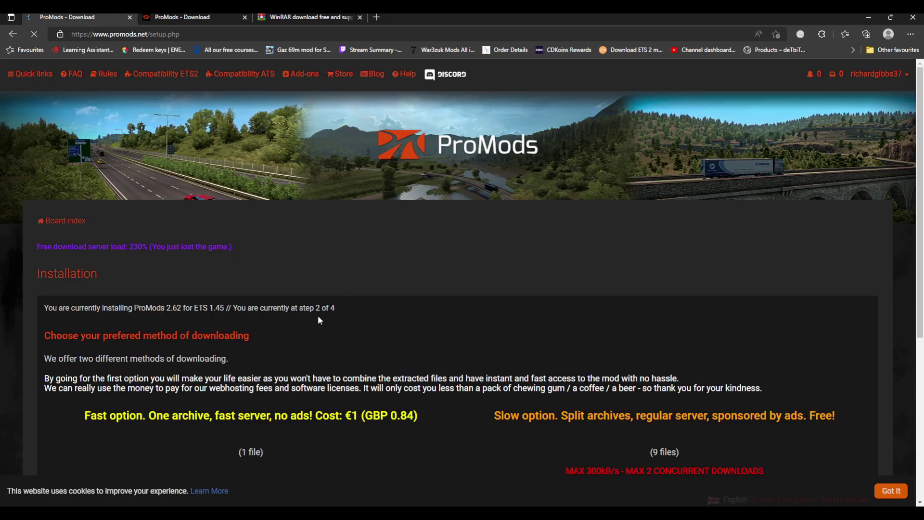
- Compare the Premium and Standard download methods by price, number of files and speed limits
scroll(240, 251, "down", 3)
scroll(314, 223, "up", 2)
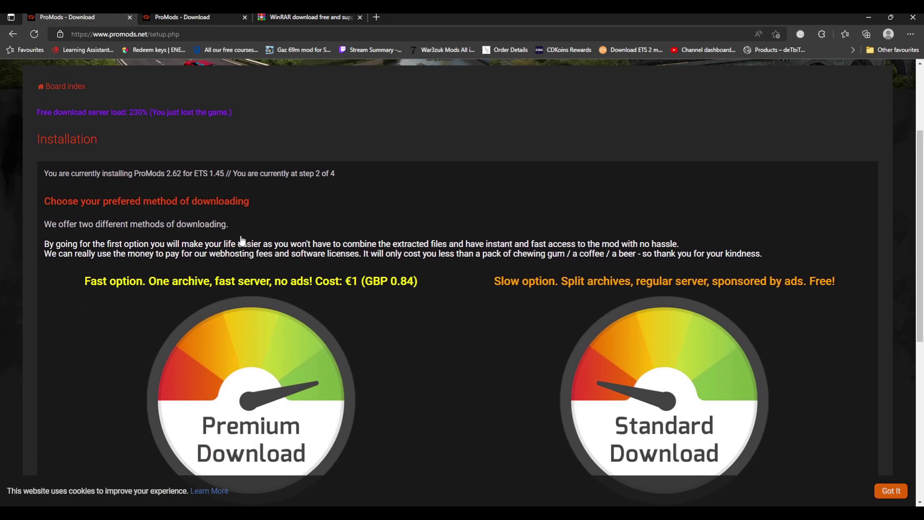
scroll(298, 250, "down", 3)
scroll(291, 270, "up", 3)
scroll(330, 293, "down", 3)
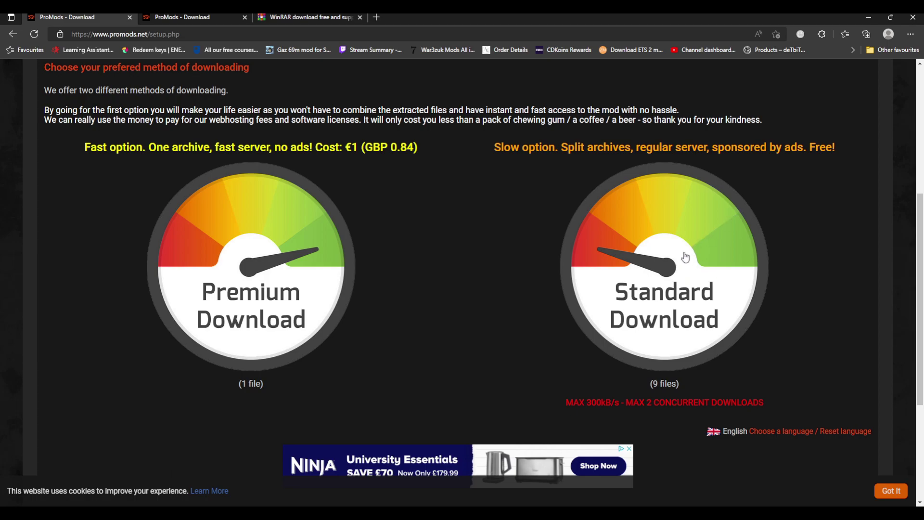
scroll(686, 294, "up", 1)
scroll(685, 289, "down", 3)
scroll(685, 289, "up", 4)
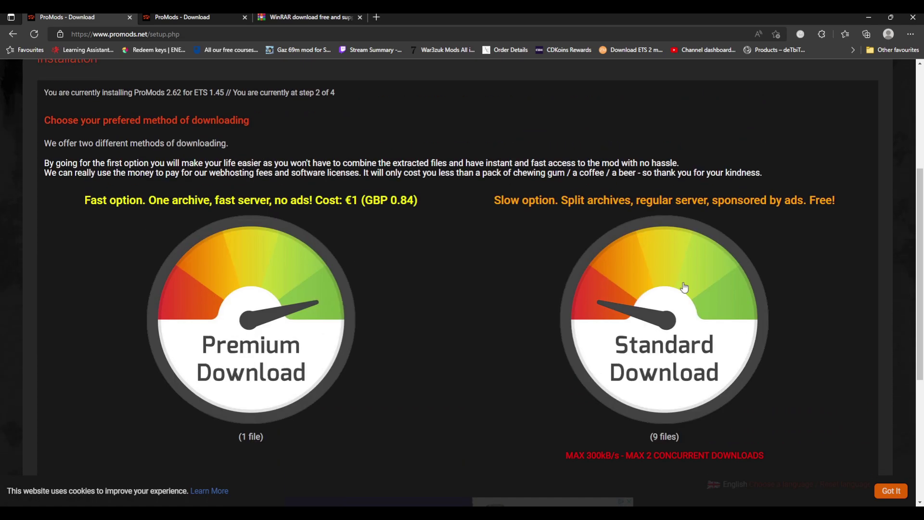
scroll(684, 289, "down", 5)
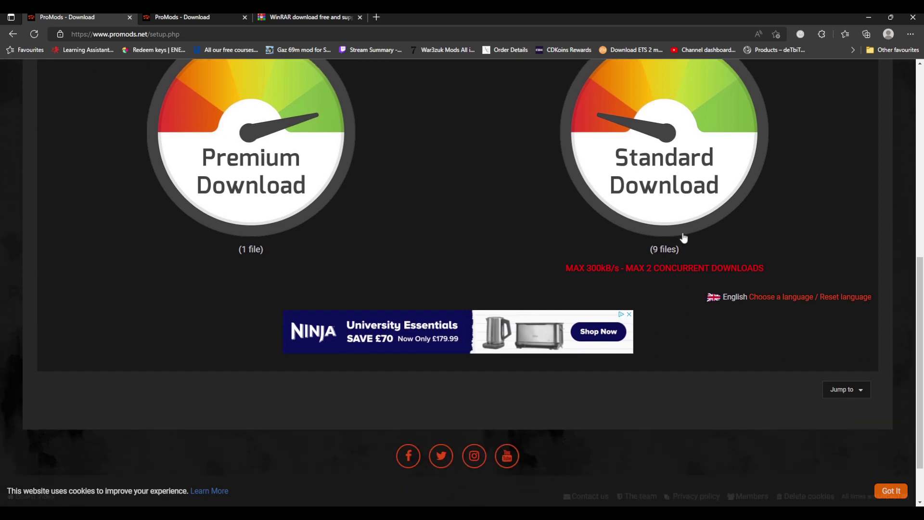
scroll(699, 224, "up", 4)
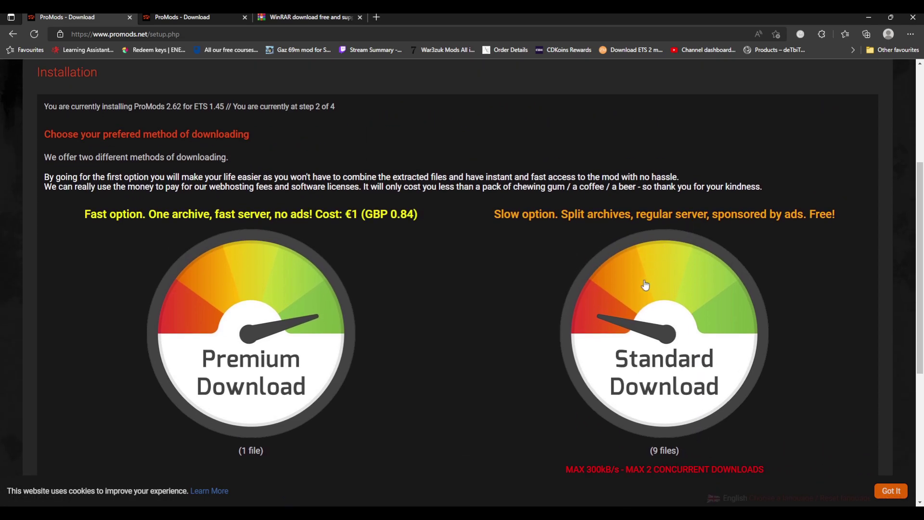
scroll(682, 354, "up", 4)
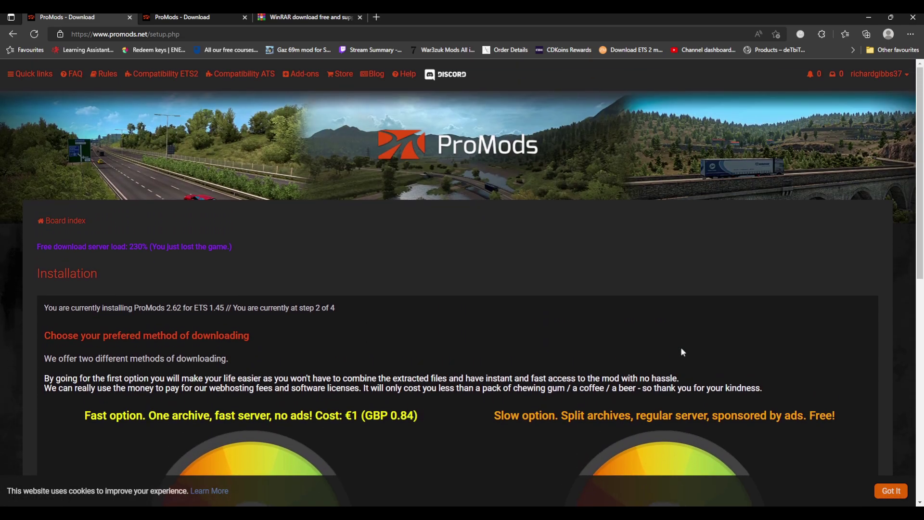
- Open the ETS2 compatibility list and check the game version and map DLCs required by ProMods 2.62
left_click(169, 74)
scroll(408, 267, "down", 3)
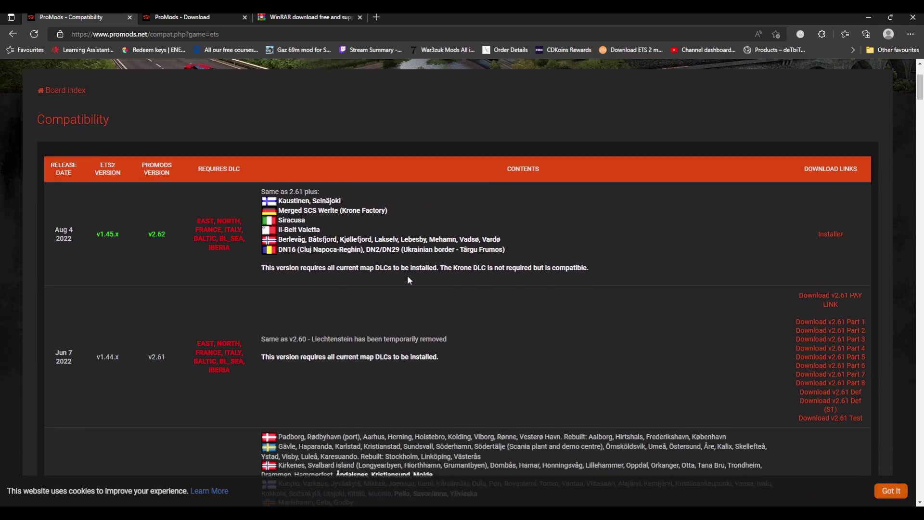
scroll(244, 292, "down", 2)
scroll(268, 244, "up", 2)
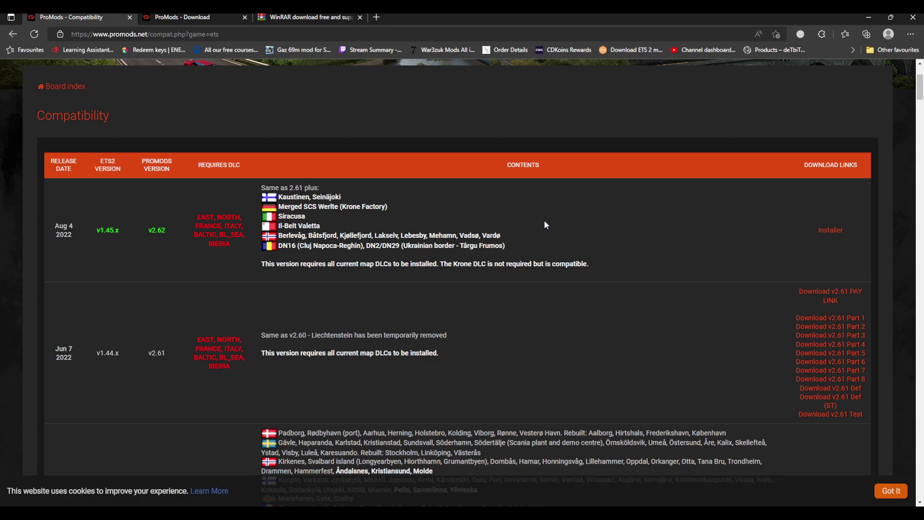
scroll(545, 219, "up", 2)
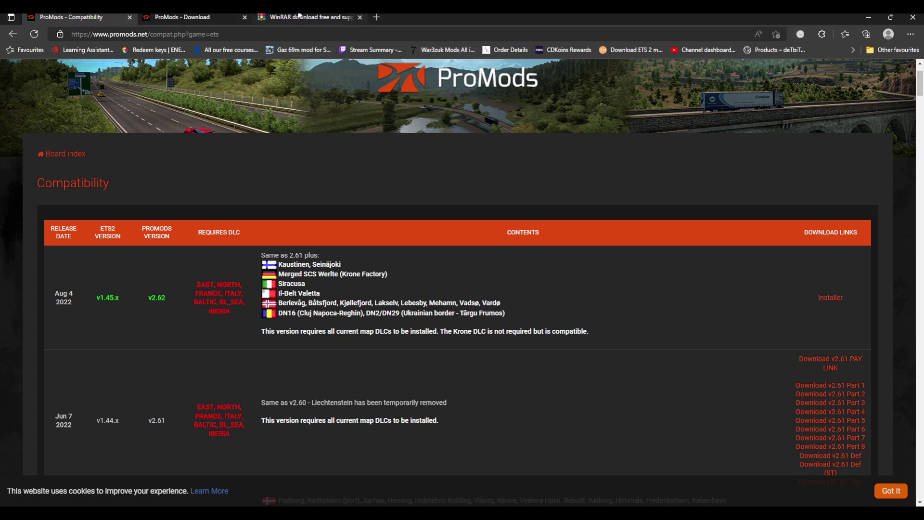
- Switch to the WinRAR download page and dismiss the cash-back offer
left_click(314, 19)
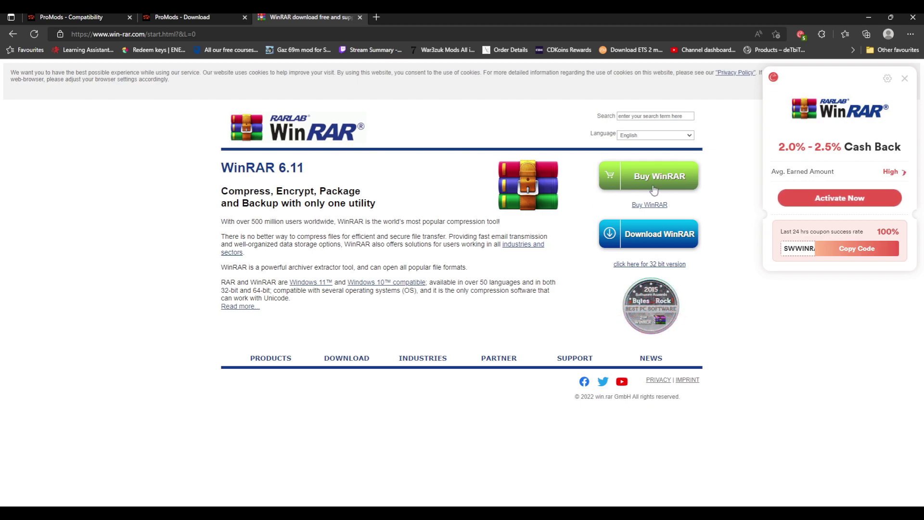
left_click(905, 79)
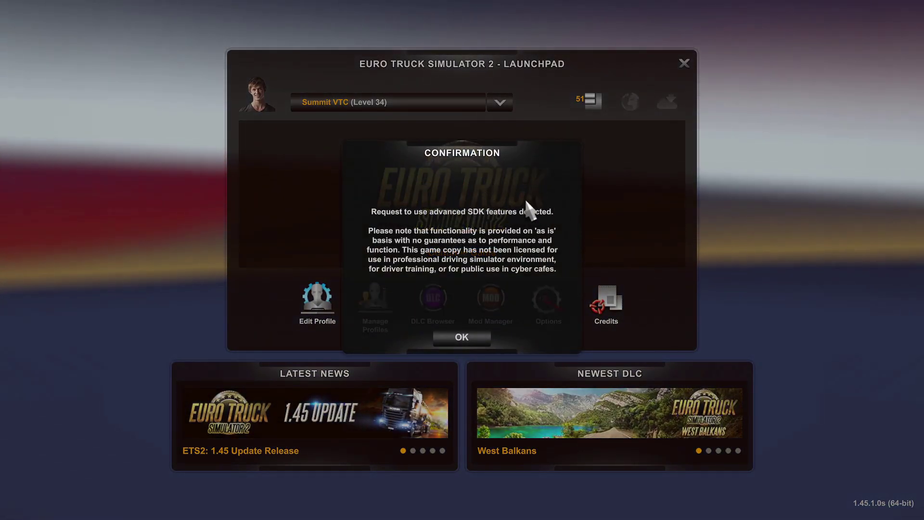
- In the Euro Truck Simulator 2 launchpad, accept the SDK notice and open the Mod Manager for the Summit VTC profile
left_click(463, 342)
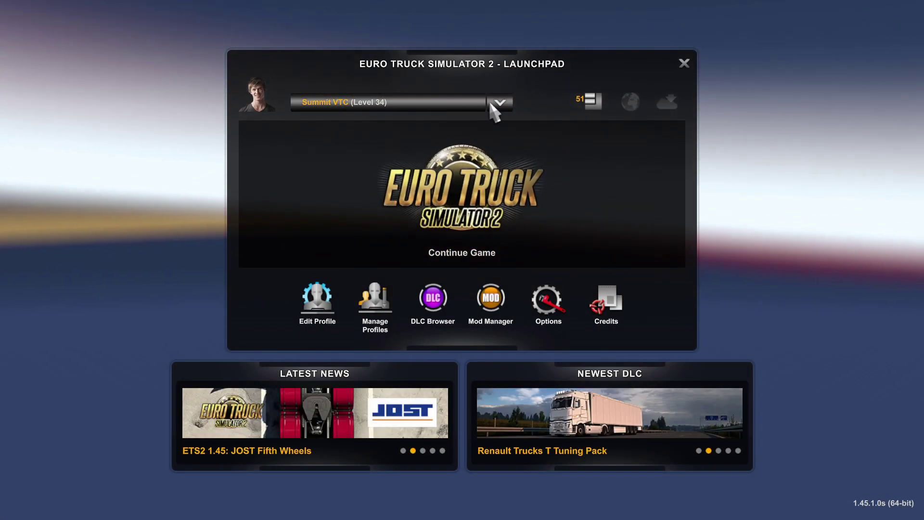
left_click(491, 103)
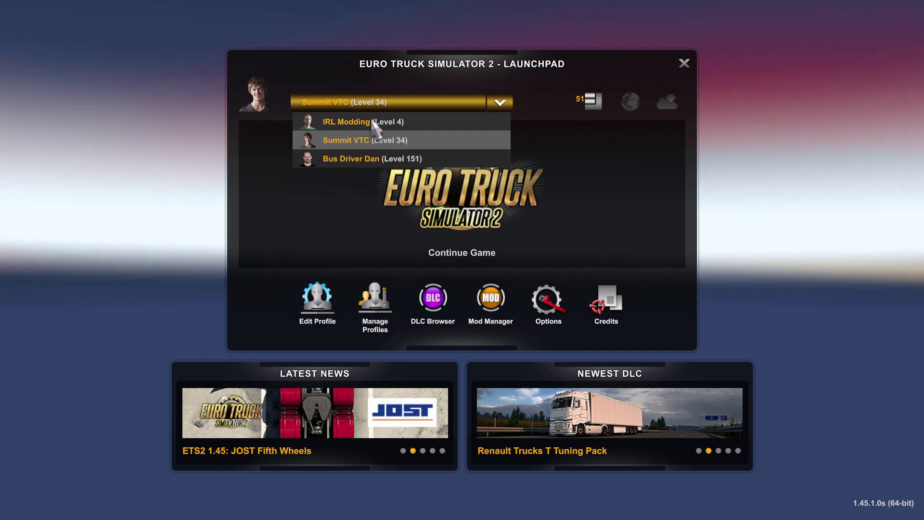
left_click(339, 137)
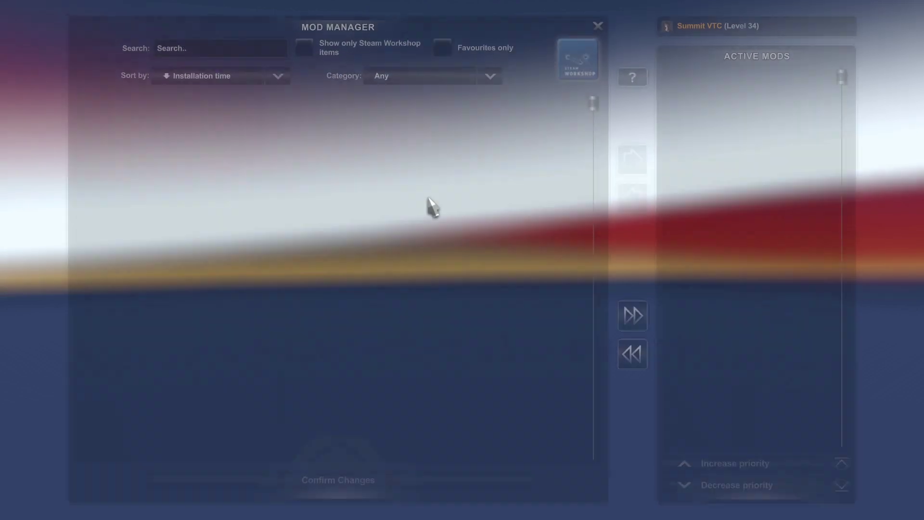
- Examine the load order of the active mods, including the ProMods map, models, media and assets packages
scroll(713, 233, "down", 14)
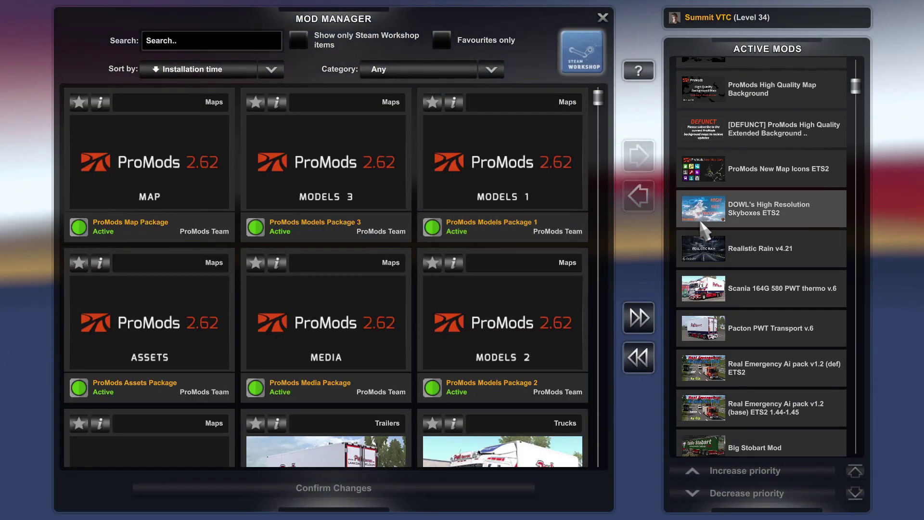
scroll(716, 237, "down", 18)
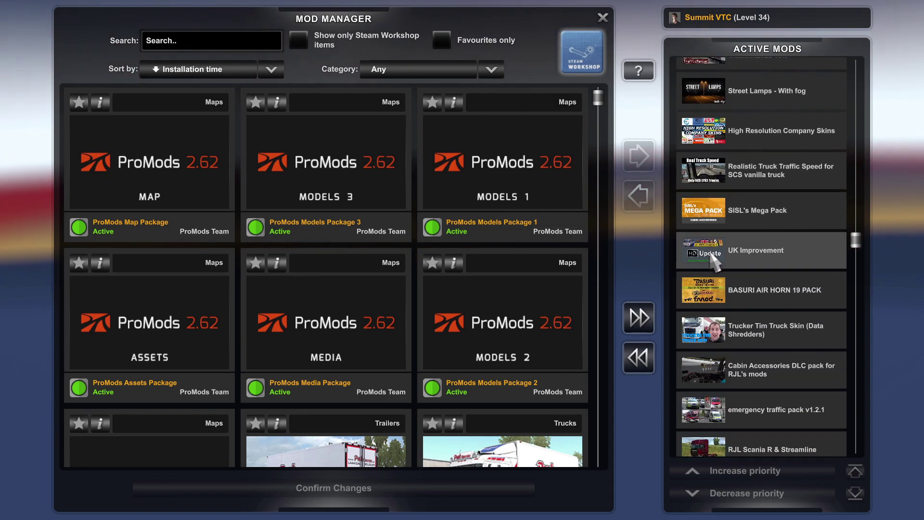
scroll(722, 269, "down", 9)
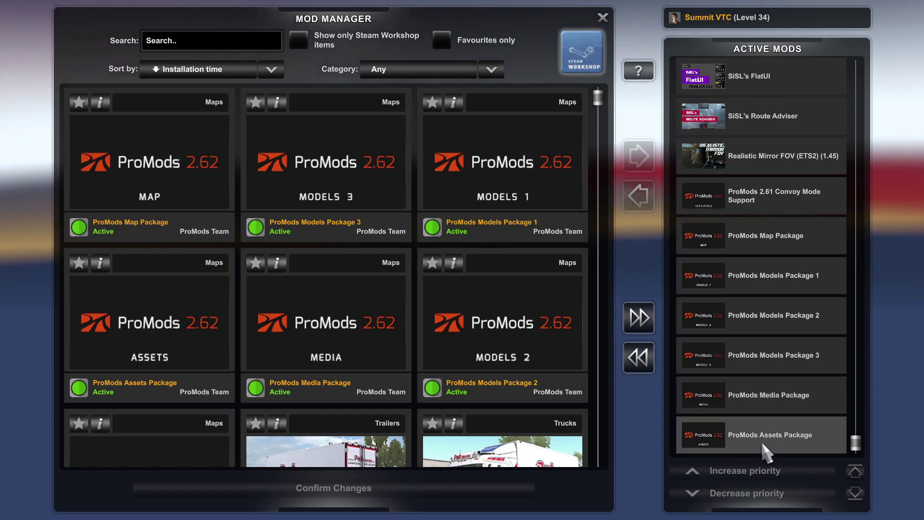
scroll(780, 397, "up", 2)
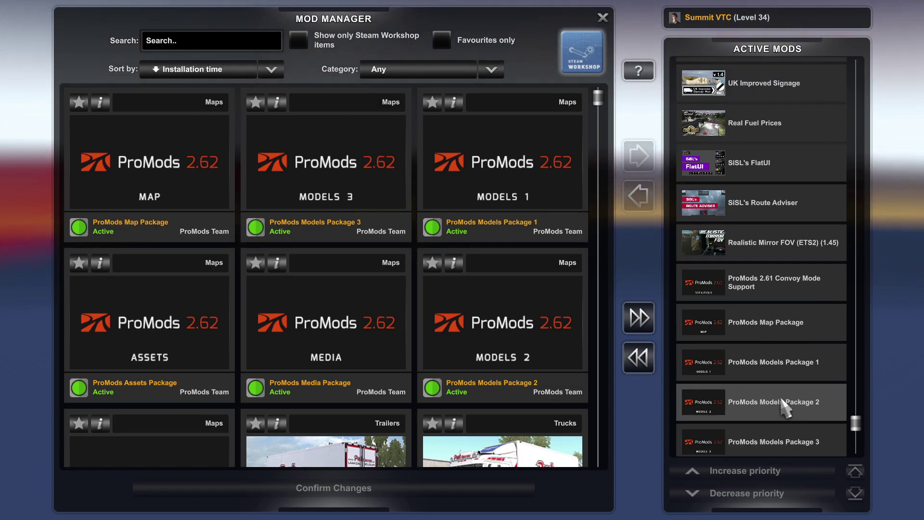
scroll(781, 397, "up", 3)
scroll(781, 395, "down", 5)
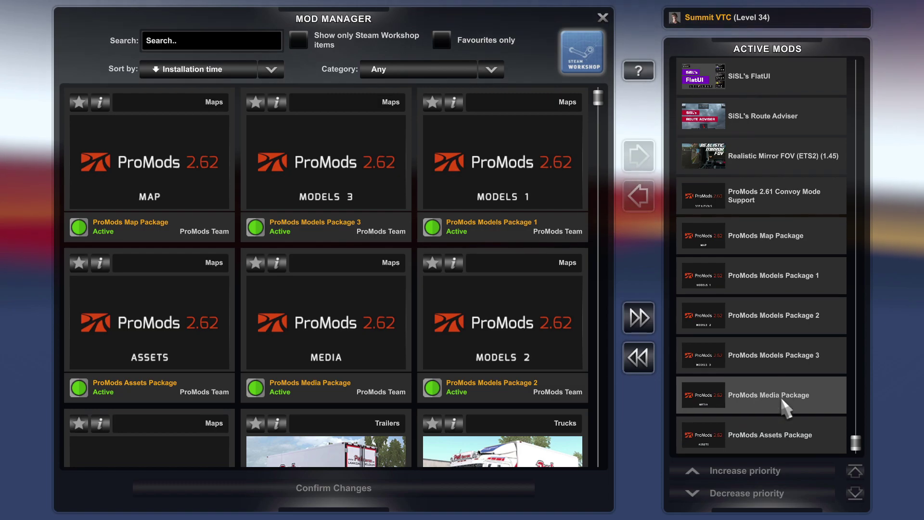
scroll(781, 397, "up", 3)
scroll(783, 395, "down", 3)
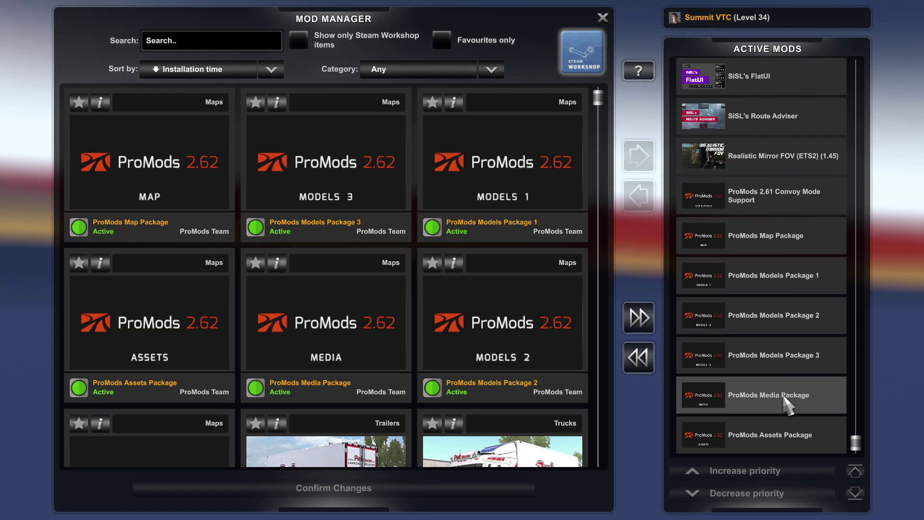
scroll(785, 400, "up", 13)
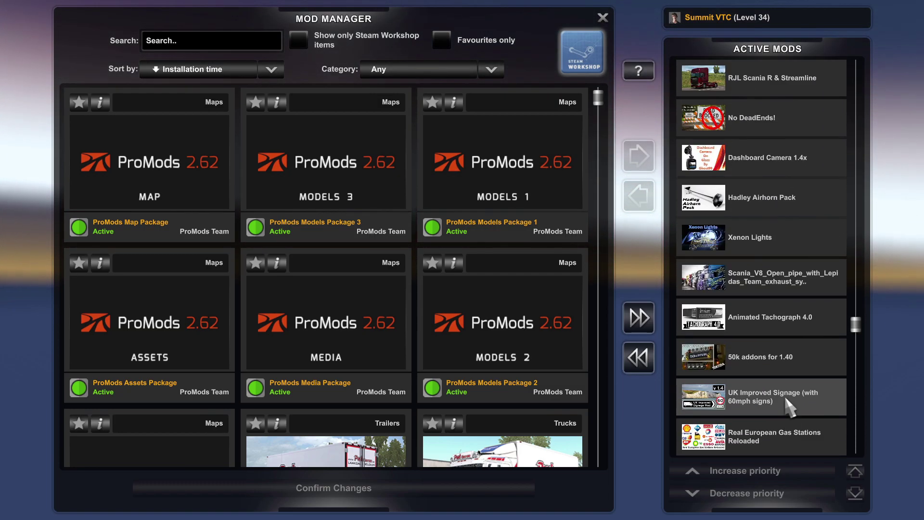
scroll(785, 394, "up", 19)
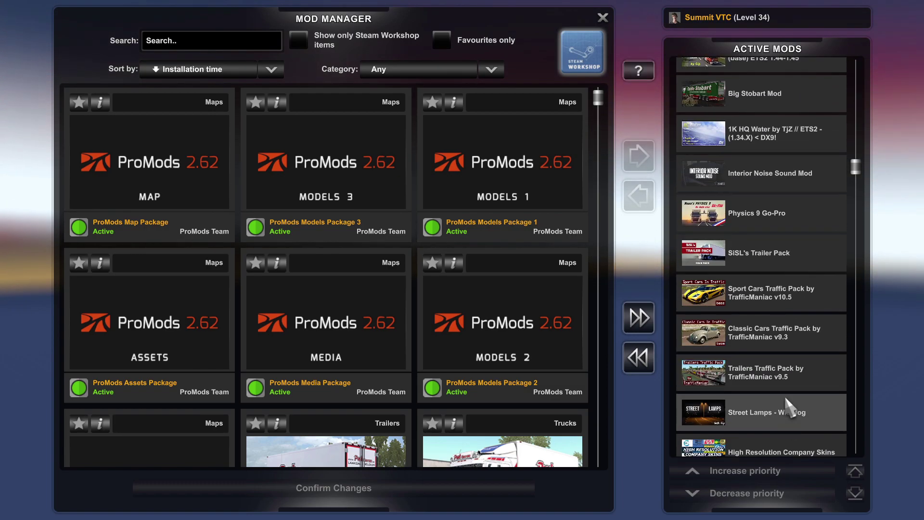
scroll(785, 395, "up", 11)
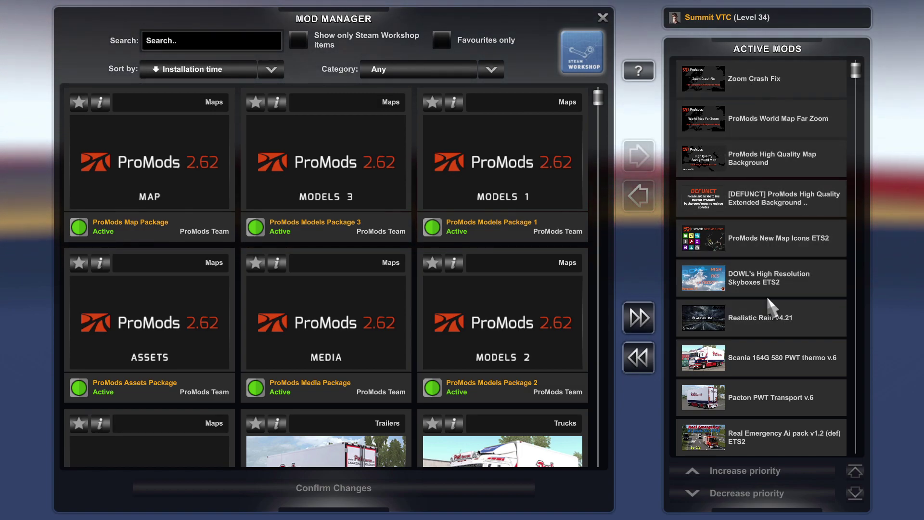
- Review the full active mods list, from the Zoom Crash Fix to the ProMods Assets Package, checking where the ProMods packages sit
scroll(775, 307, "down", 1)
scroll(775, 307, "down", 3)
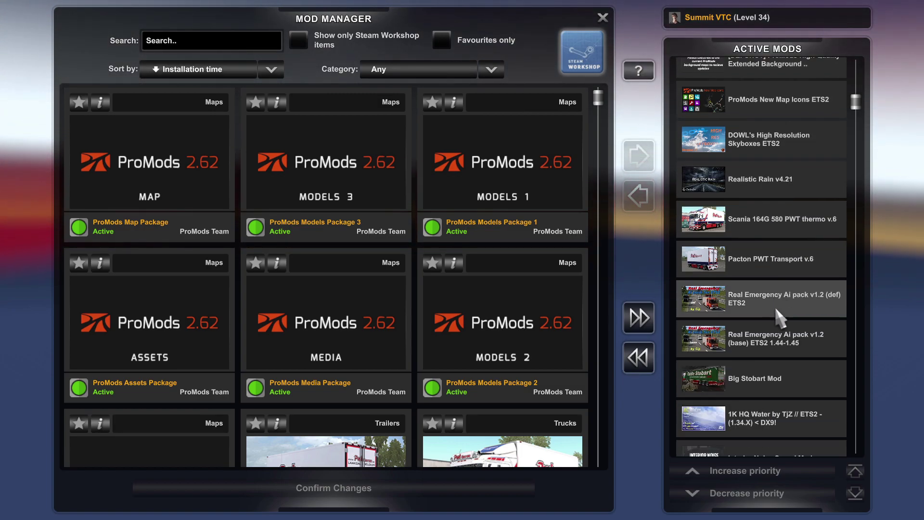
scroll(776, 309, "down", 9)
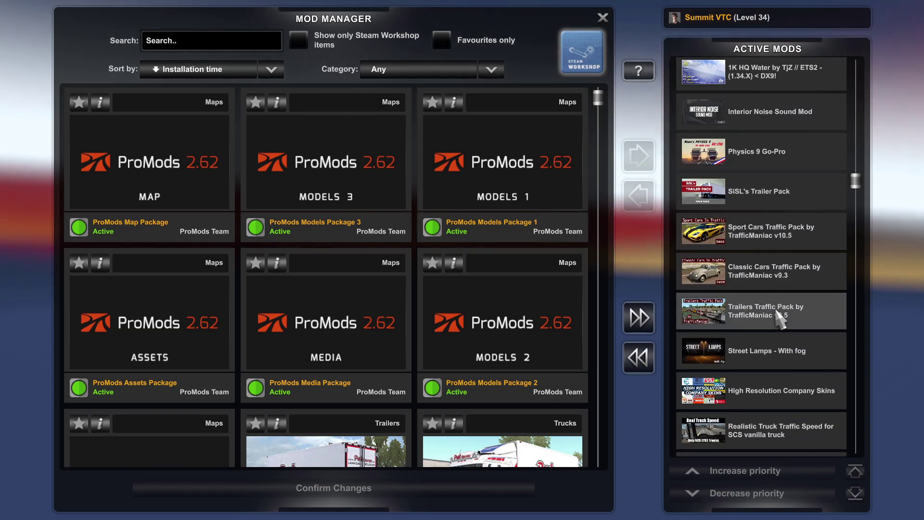
scroll(778, 320, "down", 12)
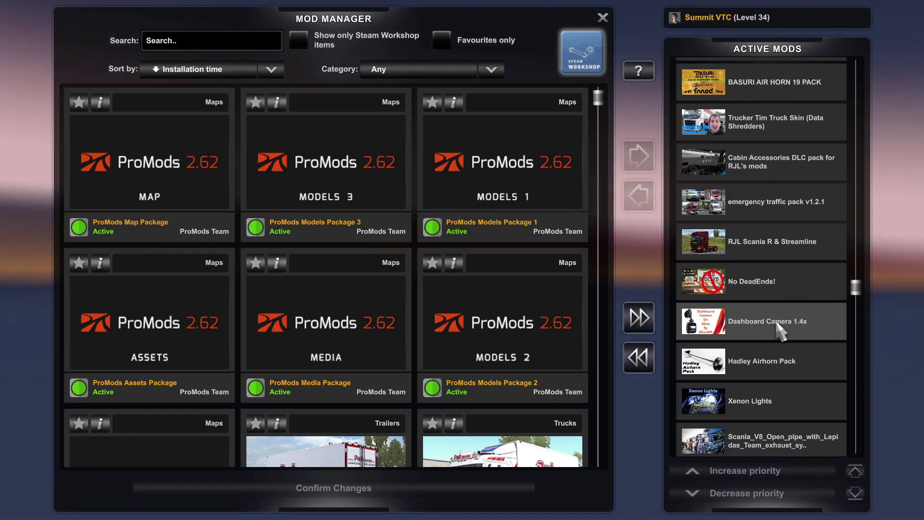
scroll(777, 323, "down", 11)
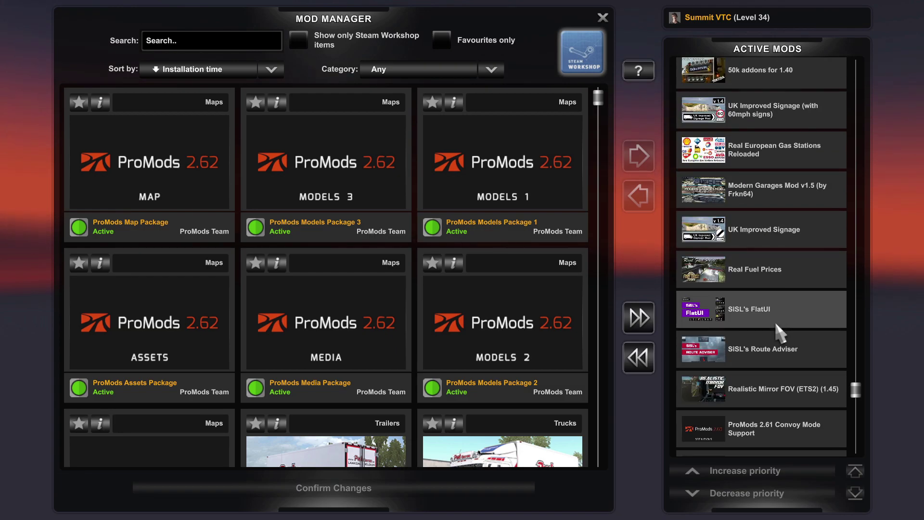
scroll(776, 324, "down", 4)
scroll(776, 321, "up", 13)
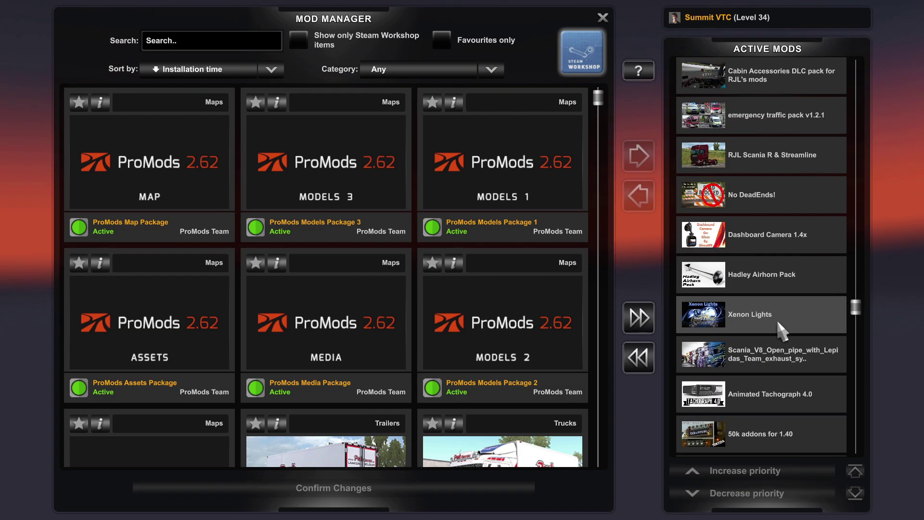
scroll(778, 323, "down", 13)
scroll(790, 322, "down", 2)
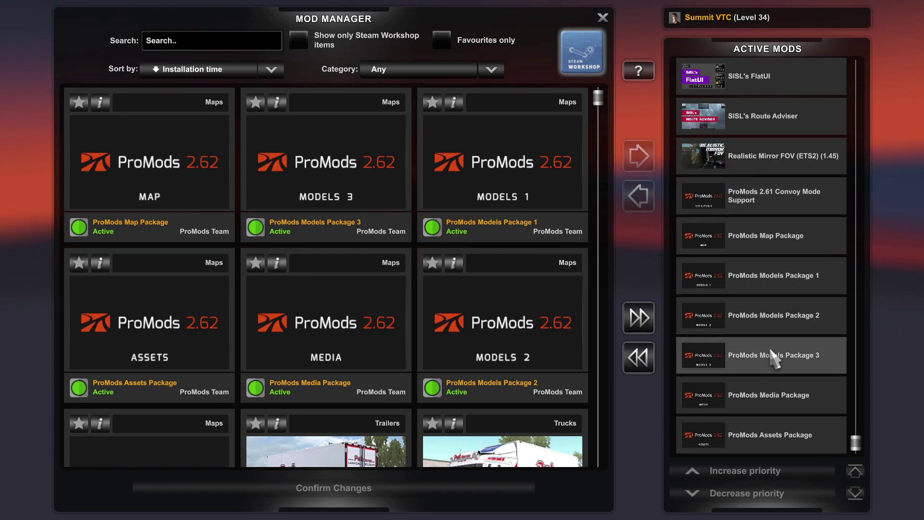
- Recheck the priority of the ProMods map add-ons above the other active mods, and close the Mod Manager
scroll(770, 245, "up", 17)
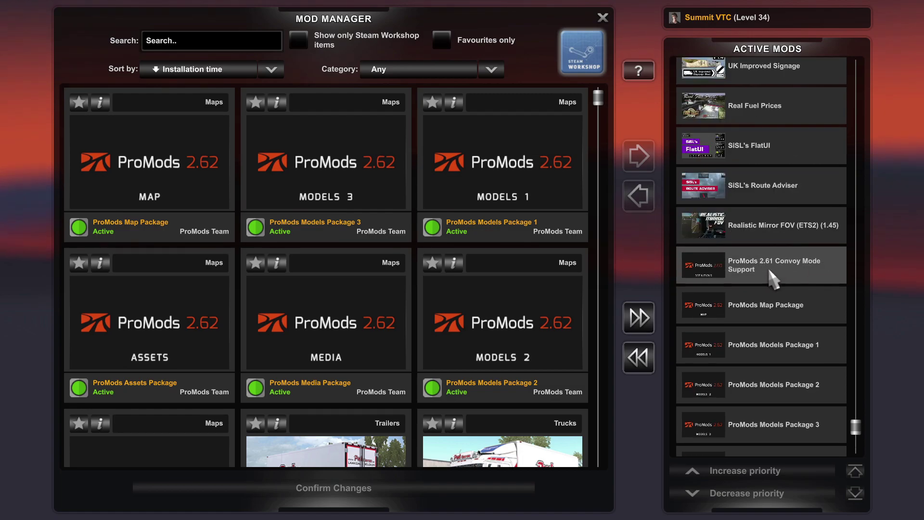
scroll(773, 249, "up", 20)
scroll(775, 246, "up", 3)
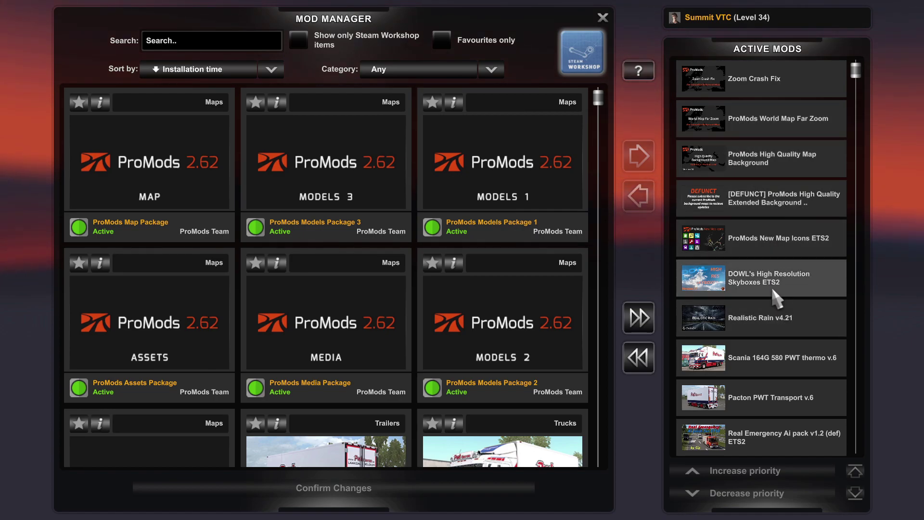
scroll(772, 295, "down", 5)
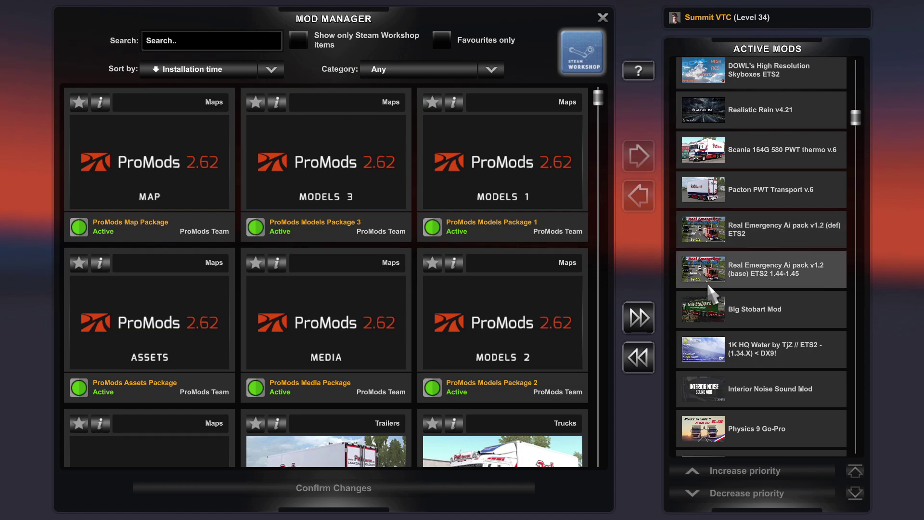
left_click(603, 18)
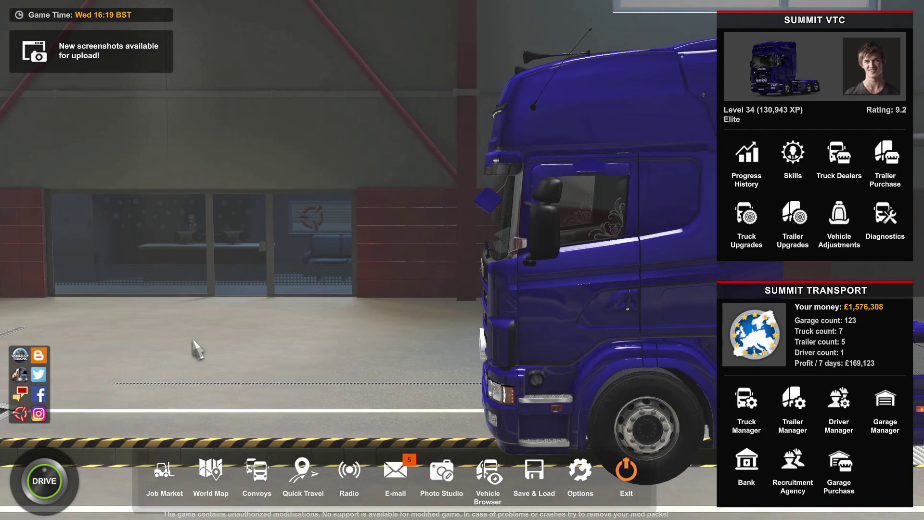
- Open the World Map and examine the ProMods road network across Iceland, the British Isles, Scandinavia and eastern Europe
left_click(211, 472)
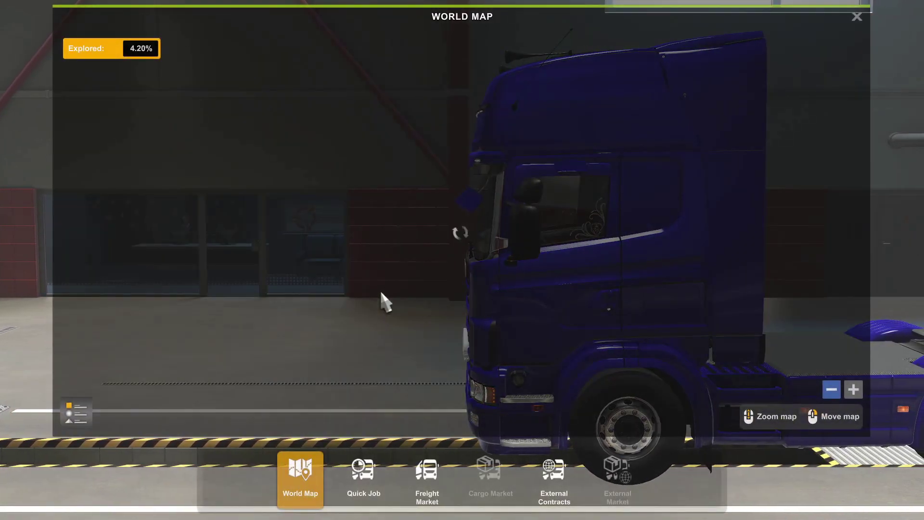
scroll(458, 254, "down", 5)
scroll(497, 245, "down", 5)
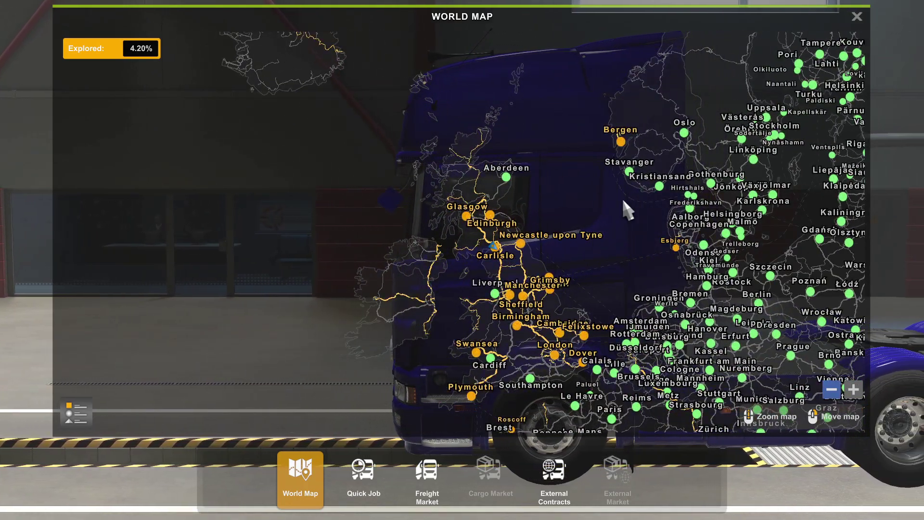
left_click_drag(480, 200, 514, 289)
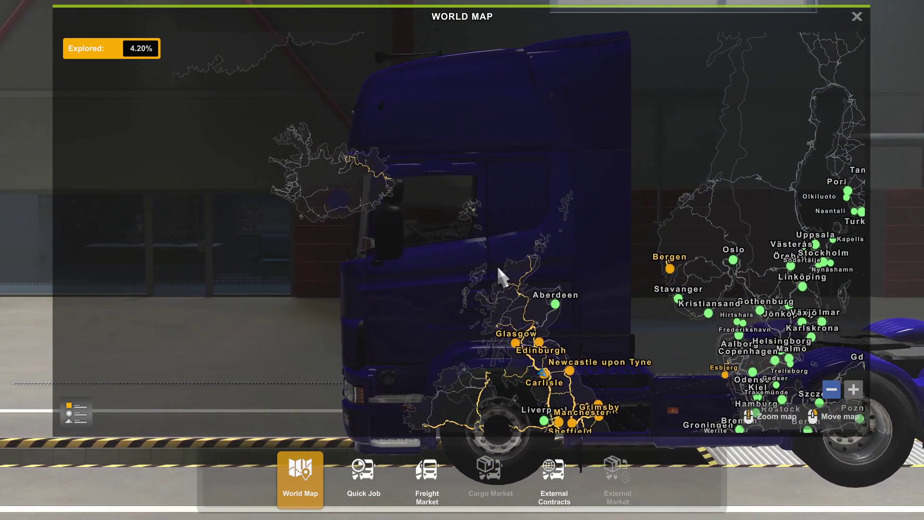
left_click_drag(643, 406, 592, 17)
left_click_drag(503, 171, 455, 264)
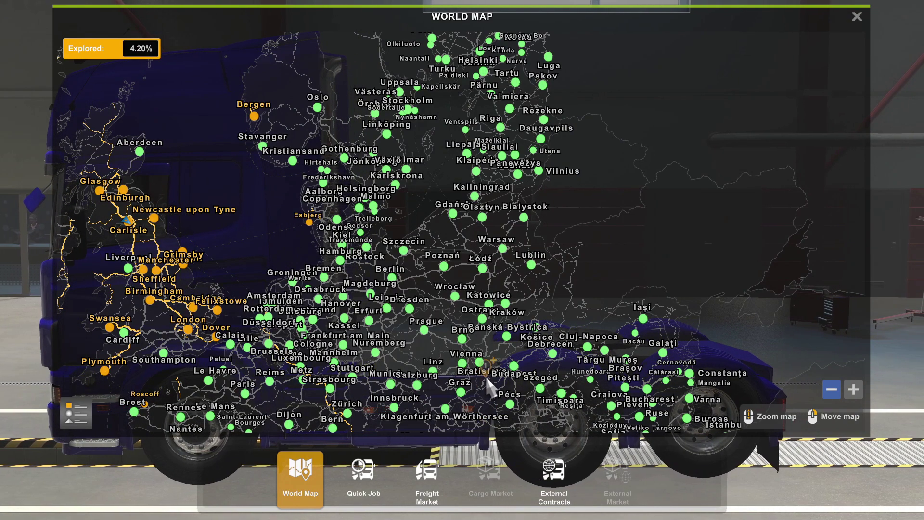
- Inspect the map coverage around the UK, Ireland and western Europe, and close the World Map
left_click_drag(385, 332, 445, 316)
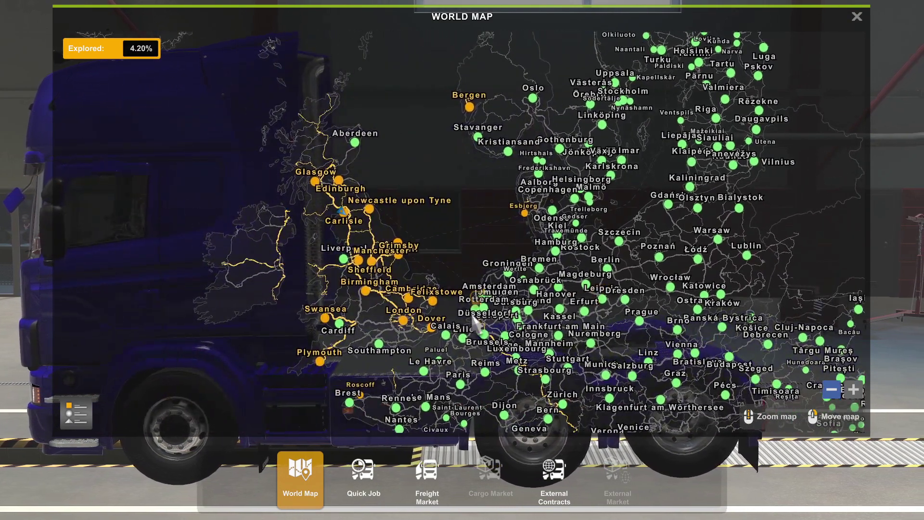
left_click_drag(255, 304, 484, 291)
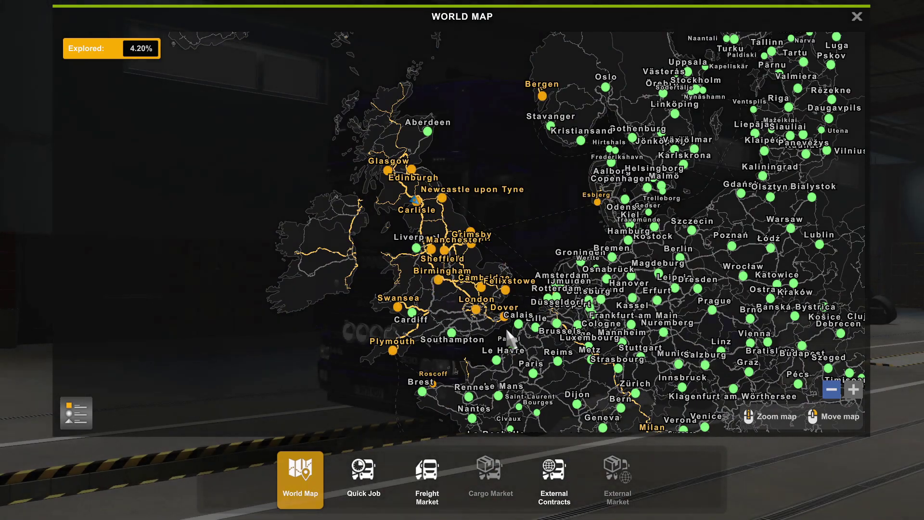
left_click_drag(642, 324, 582, 375)
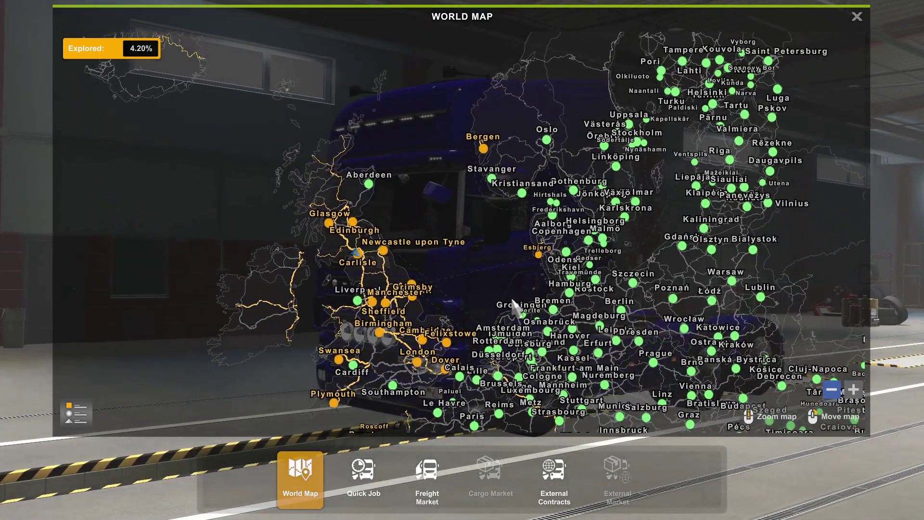
left_click_drag(417, 318, 522, 313)
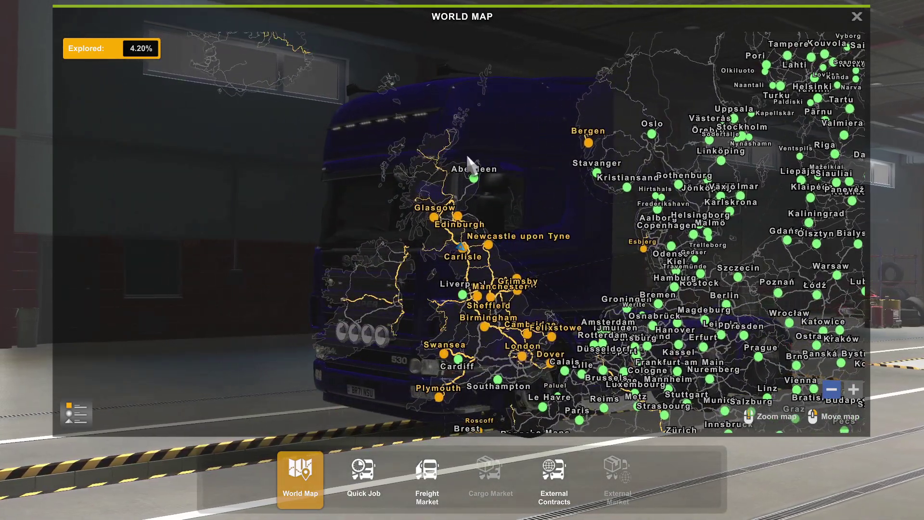
left_click(857, 16)
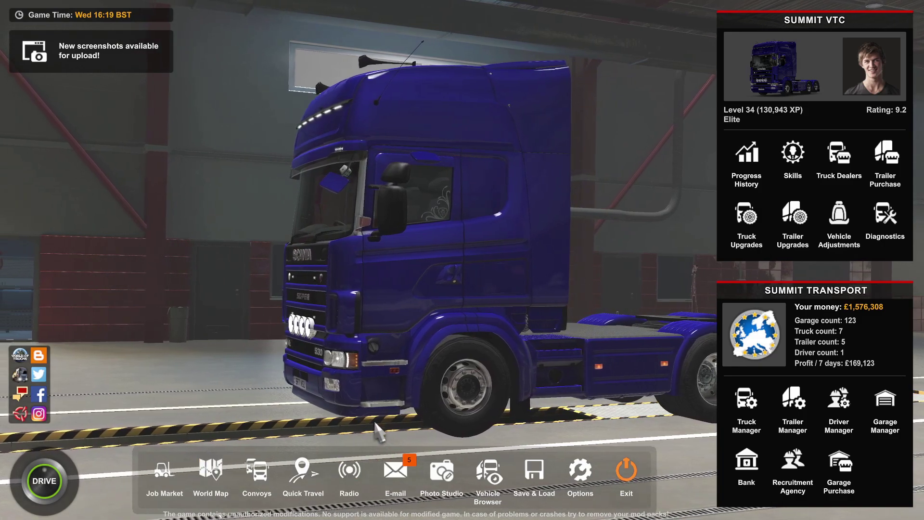
- Quit the game and switch to the ProMods Compatibility page in the browser
left_click(625, 472)
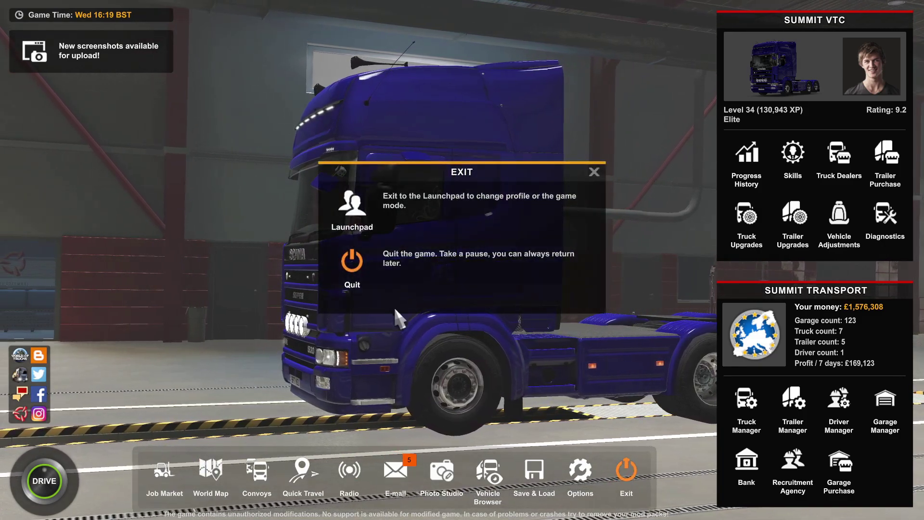
left_click(354, 277)
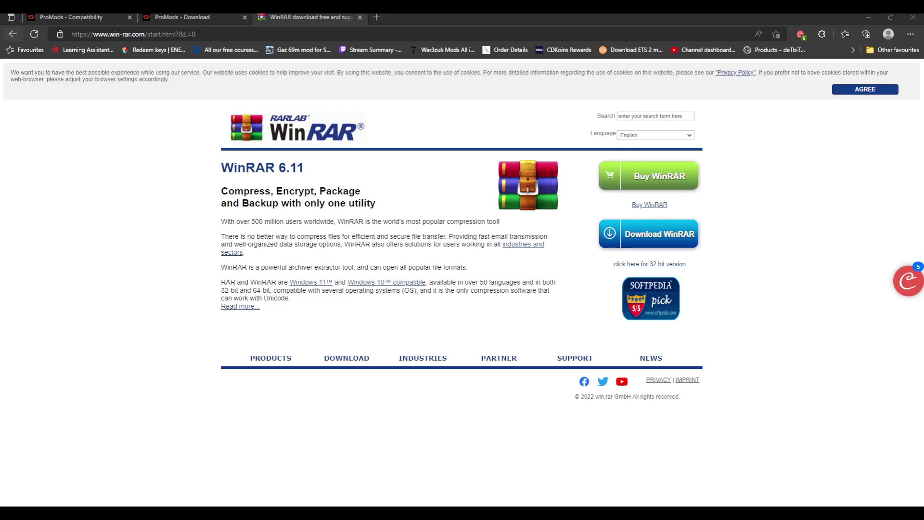
left_click(54, 21)
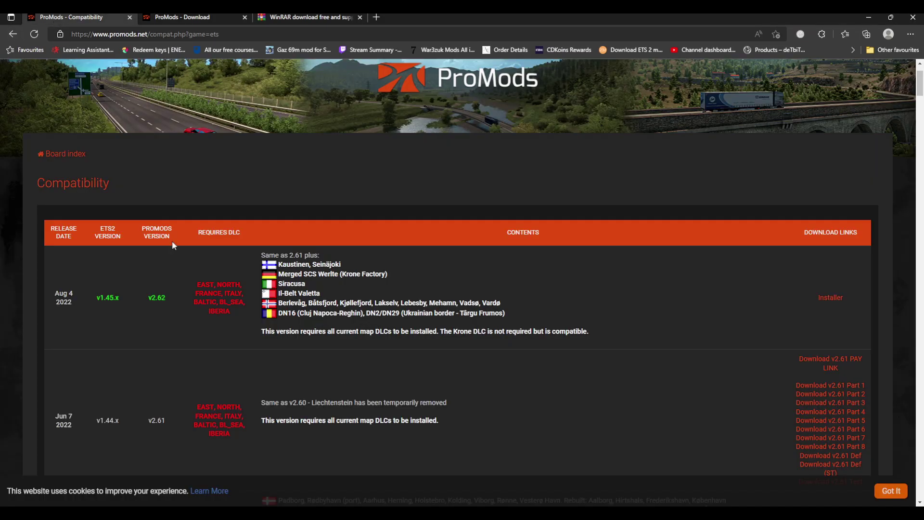